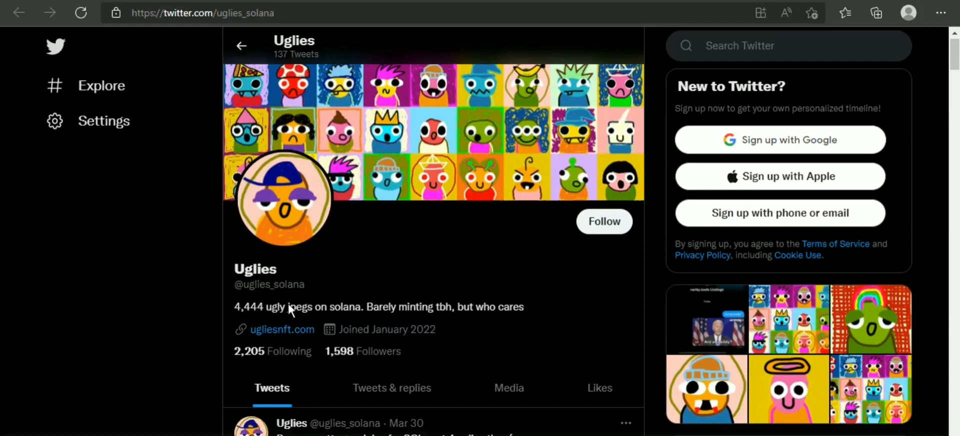
scroll(288, 303, "down", 1)
scroll(287, 300, "down", 1)
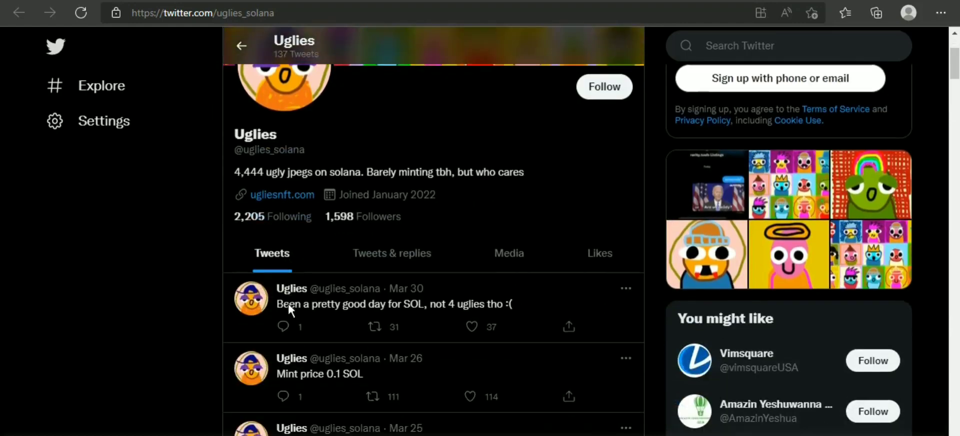
scroll(288, 302, "down", 1)
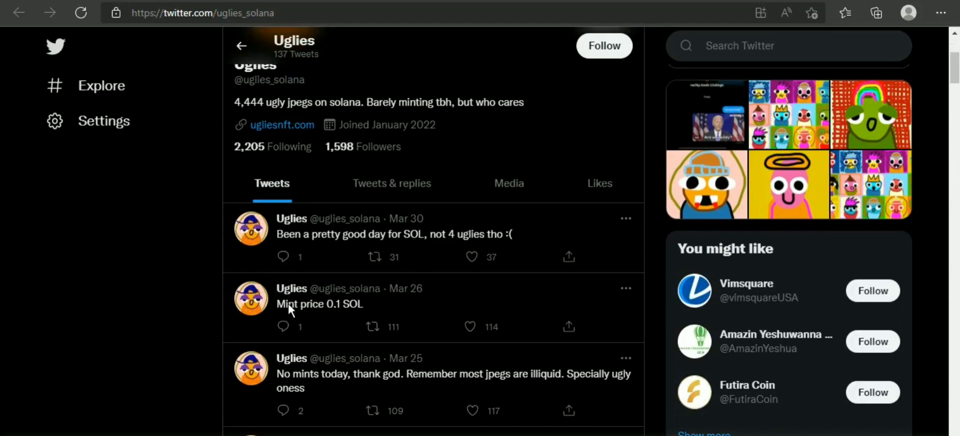
scroll(288, 302, "down", 1)
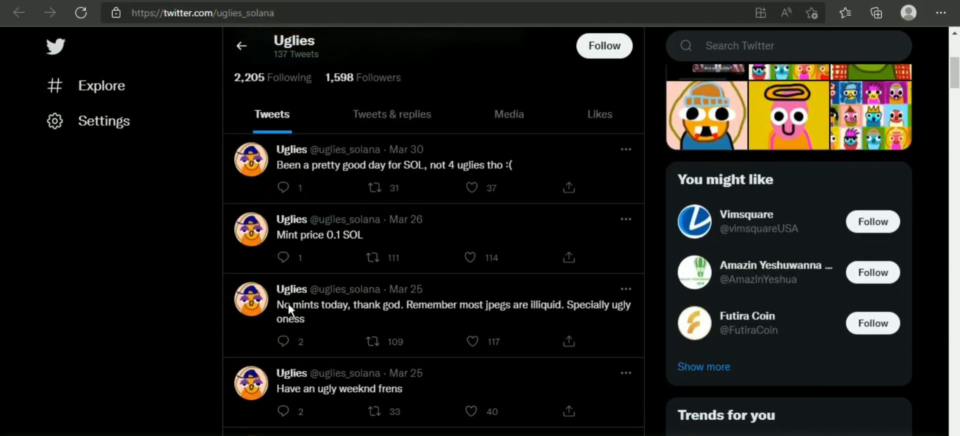
scroll(288, 307, "down", 1)
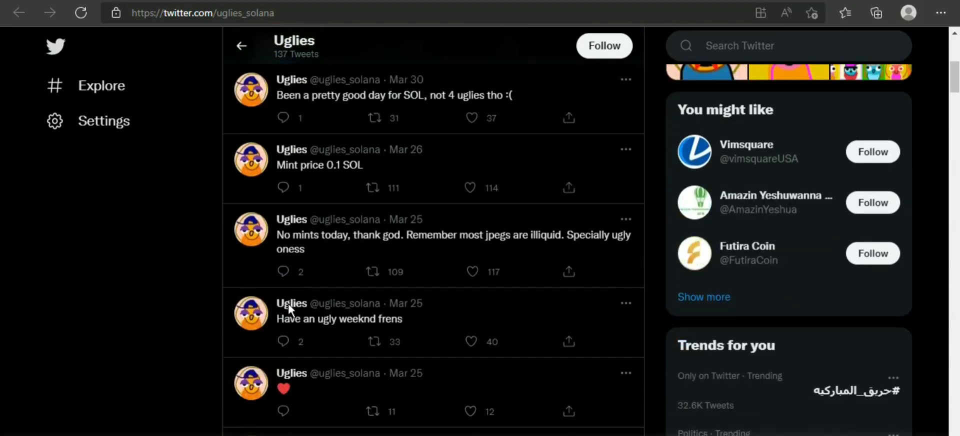
scroll(289, 308, "down", 1)
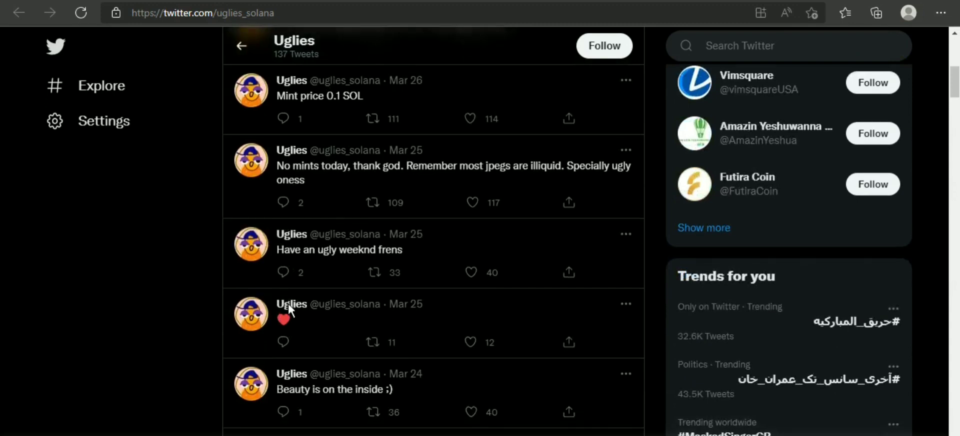
scroll(288, 302, "down", 1)
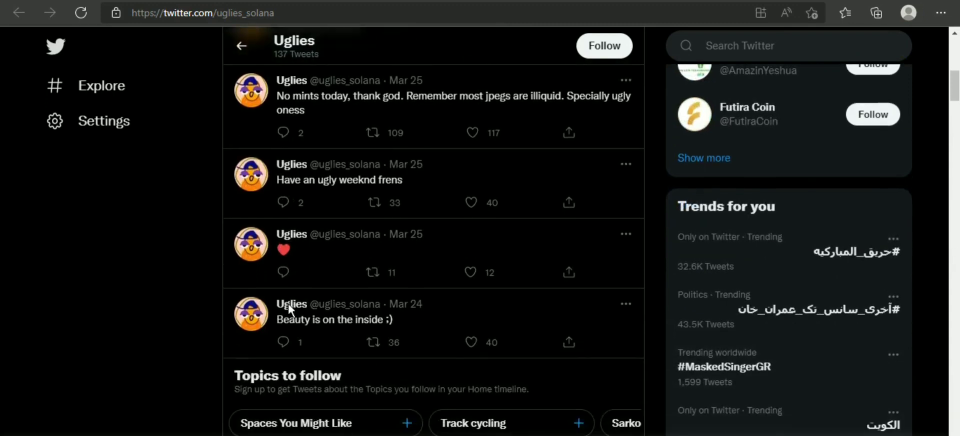
scroll(288, 307, "down", 1)
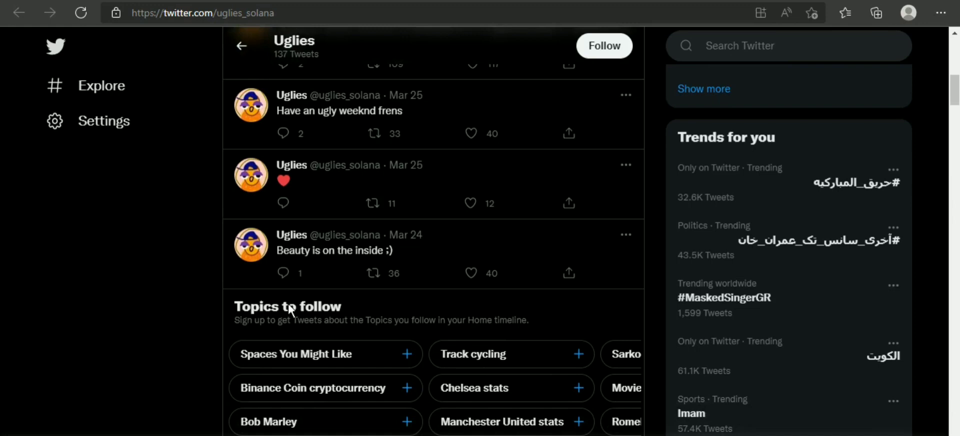
scroll(288, 302, "down", 1)
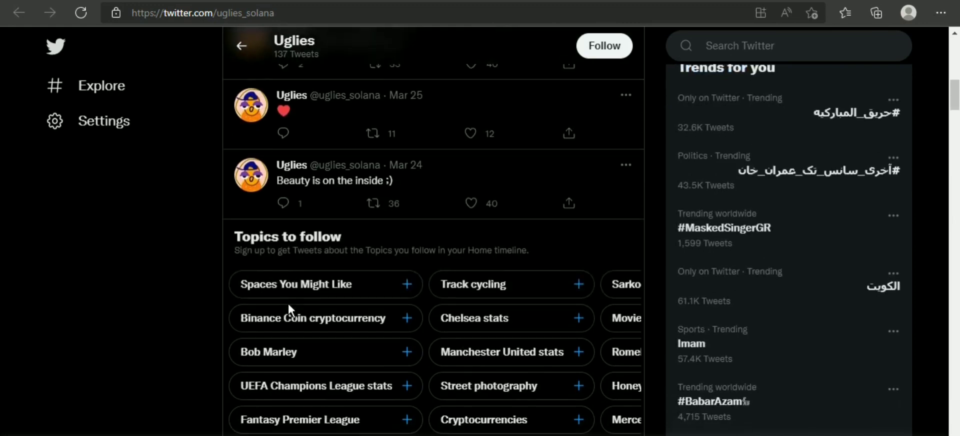
scroll(288, 302, "down", 1)
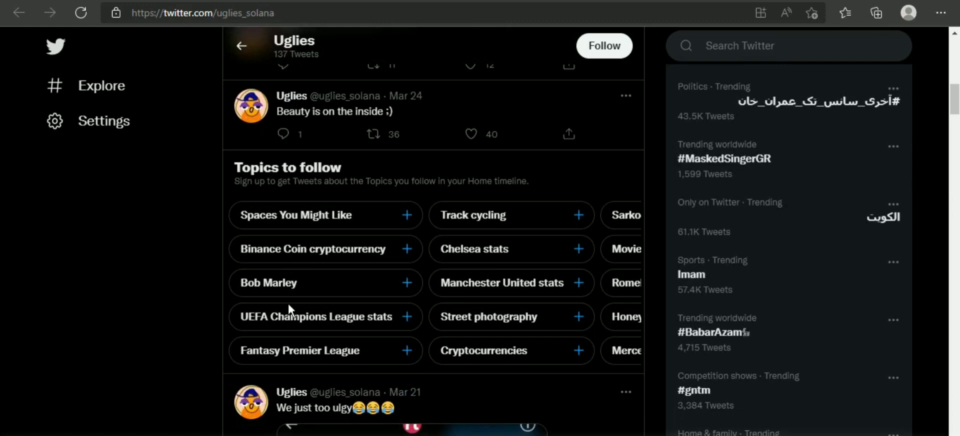
scroll(288, 309, "down", 1)
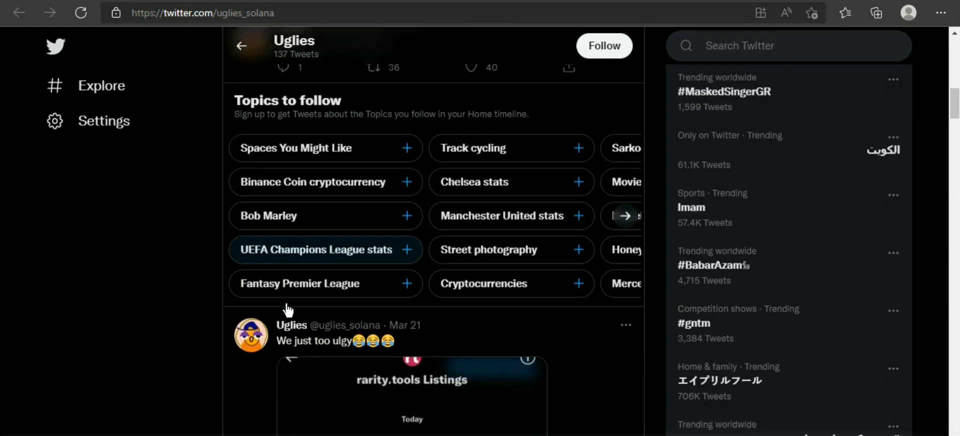
scroll(190, 361, "down", 3)
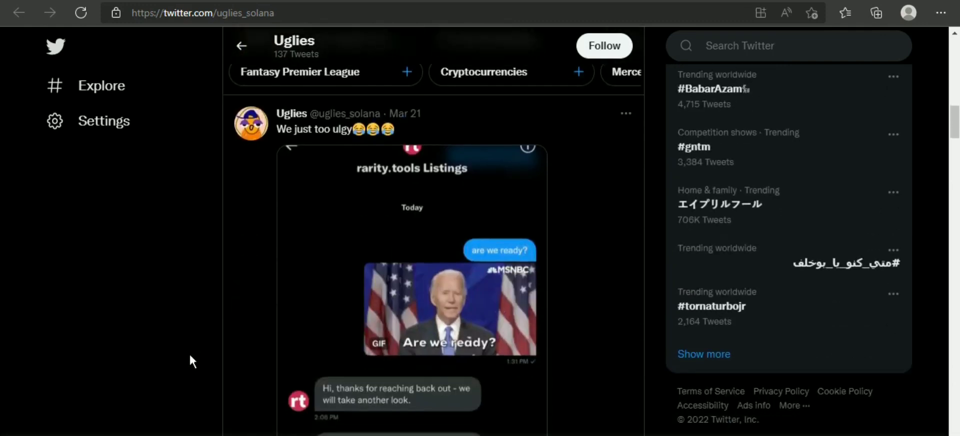
scroll(188, 351, "down", 1)
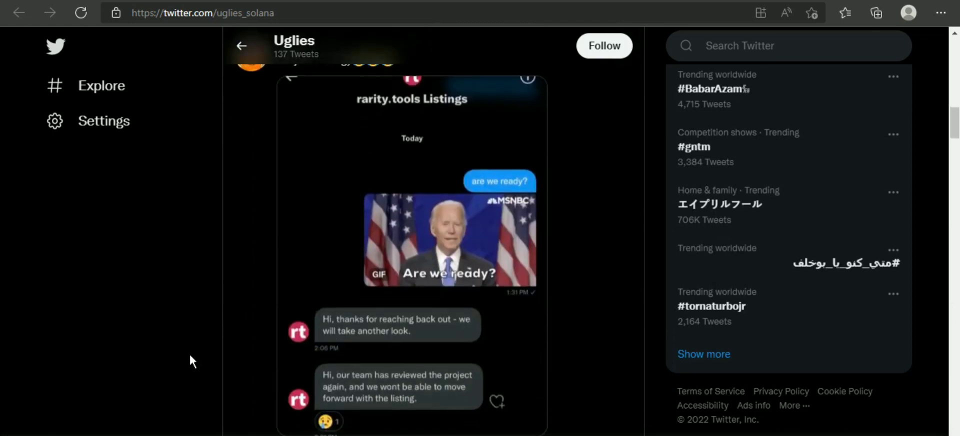
scroll(188, 351, "down", 2)
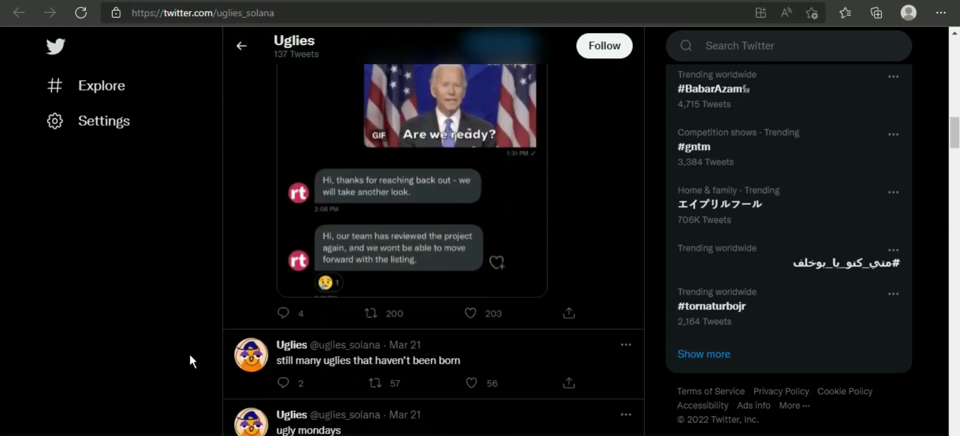
scroll(188, 351, "down", 1)
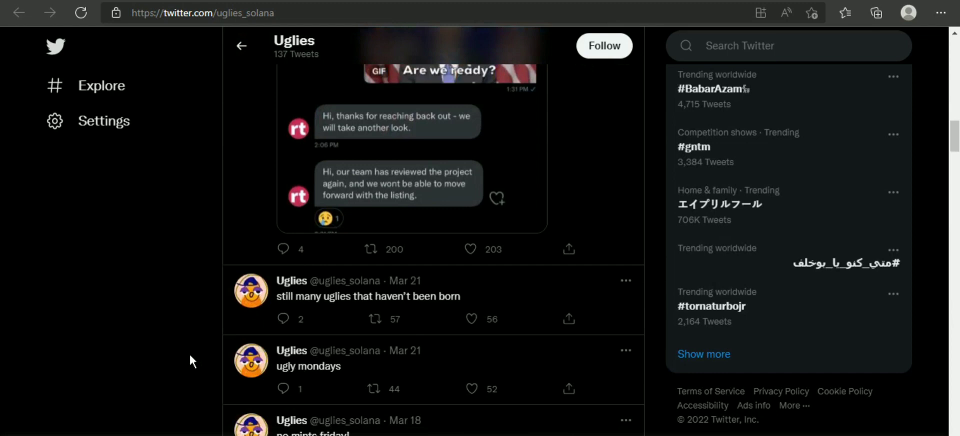
scroll(188, 360, "down", 1)
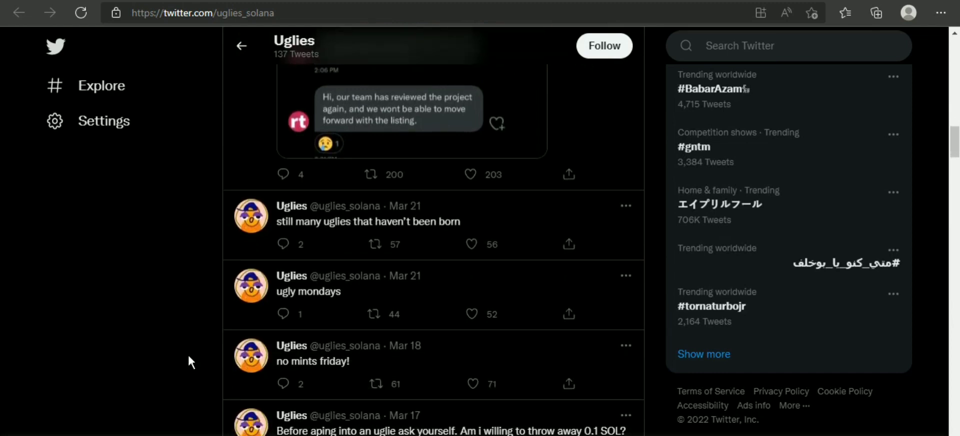
scroll(188, 355, "down", 1)
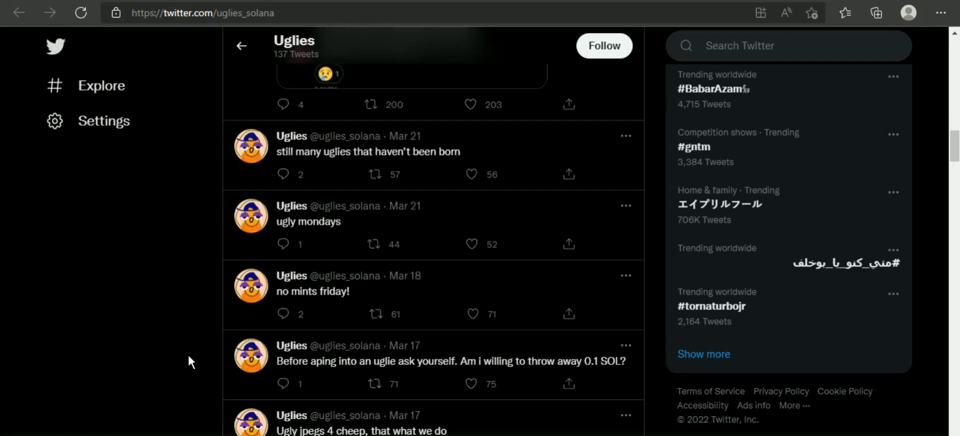
scroll(188, 355, "down", 1)
scroll(188, 355, "down", 1)
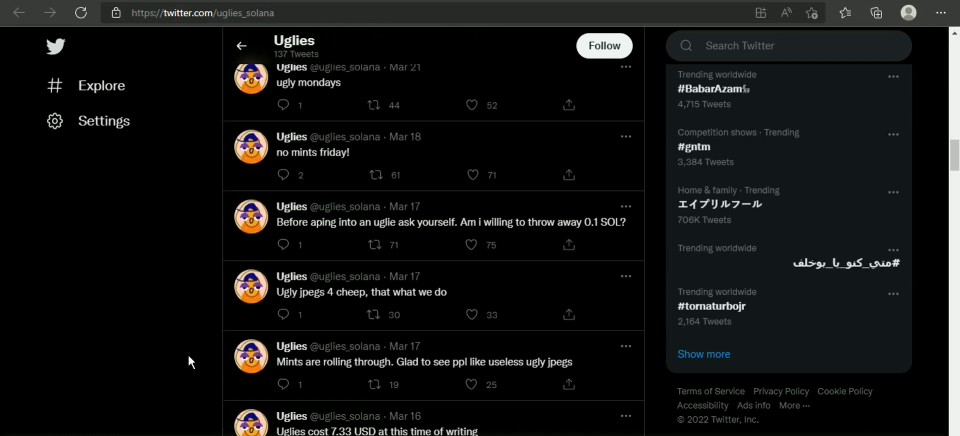
scroll(188, 356, "down", 1)
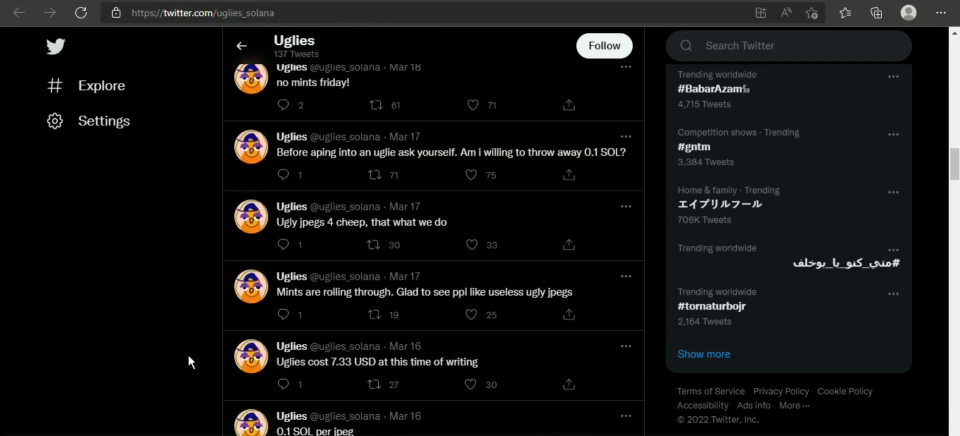
scroll(187, 357, "down", 1)
scroll(187, 356, "down", 1)
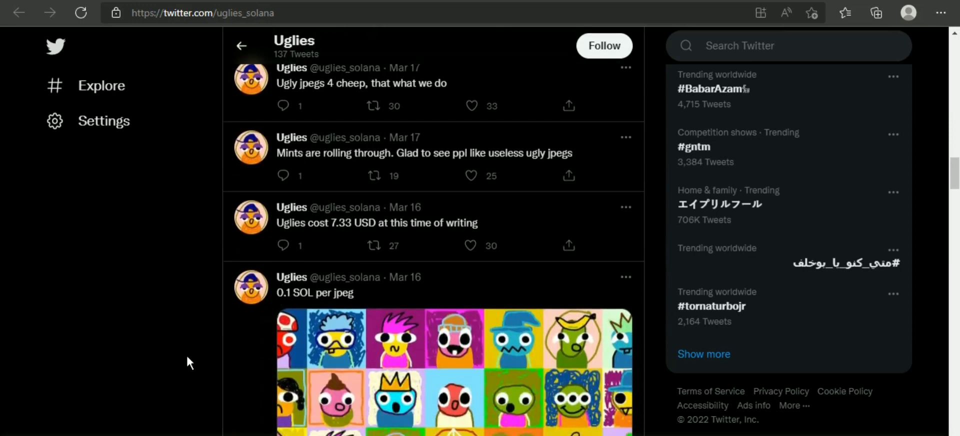
scroll(182, 358, "down", 1)
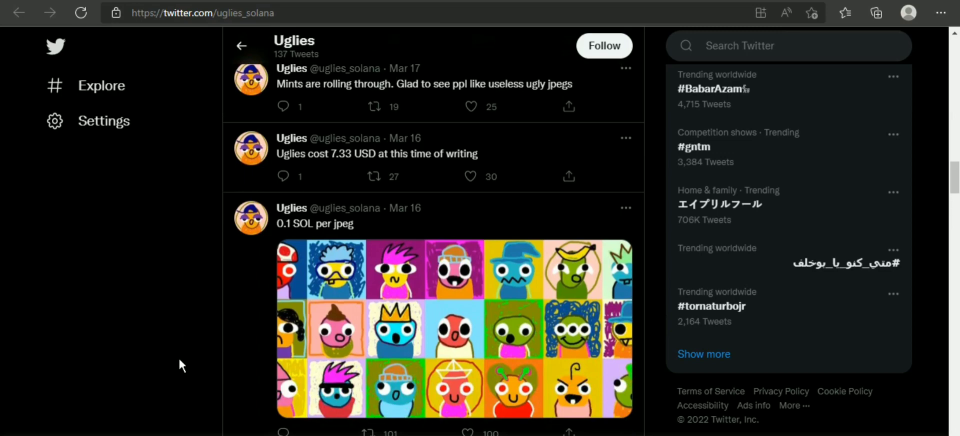
scroll(179, 359, "down", 1)
scroll(176, 361, "down", 1)
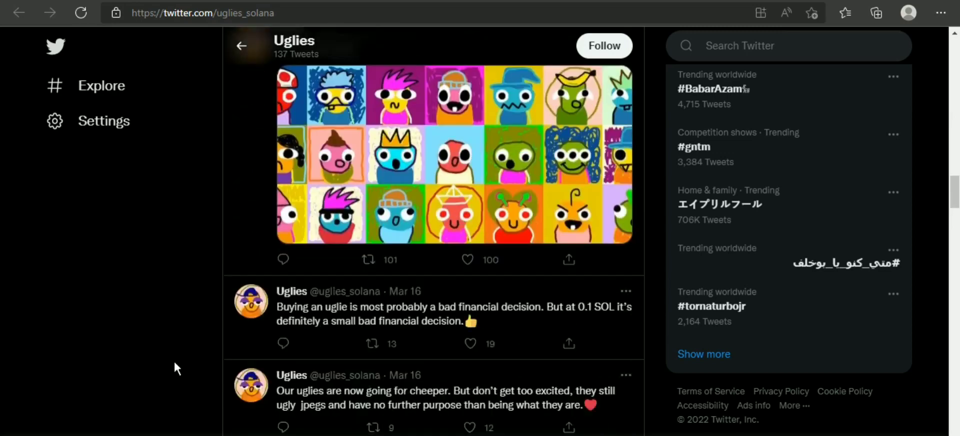
scroll(176, 367, "down", 1)
scroll(174, 362, "down", 1)
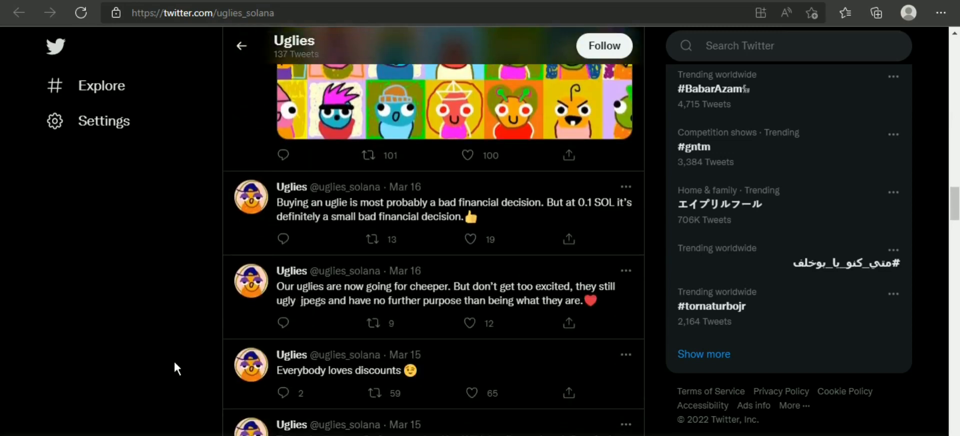
scroll(174, 362, "down", 1)
scroll(174, 367, "down", 1)
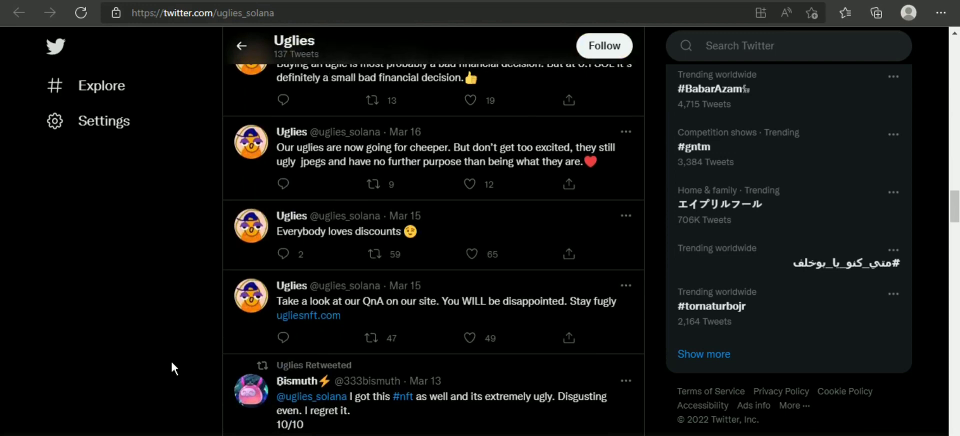
scroll(172, 362, "down", 1)
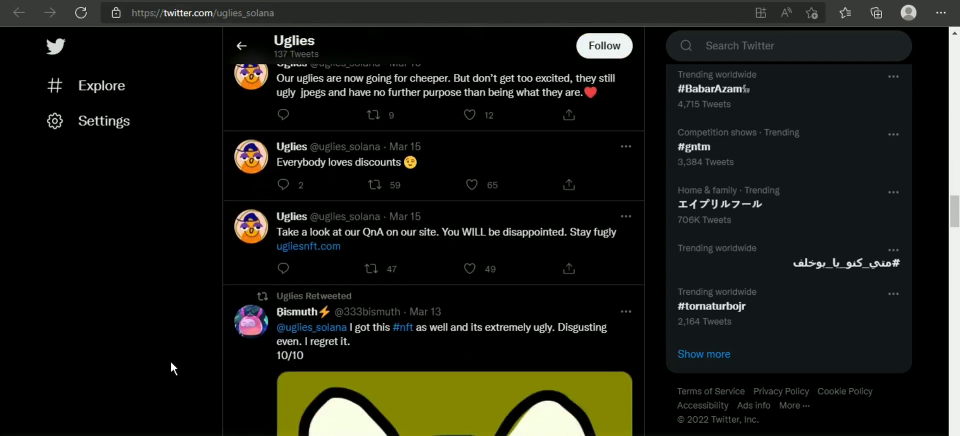
scroll(171, 367, "down", 2)
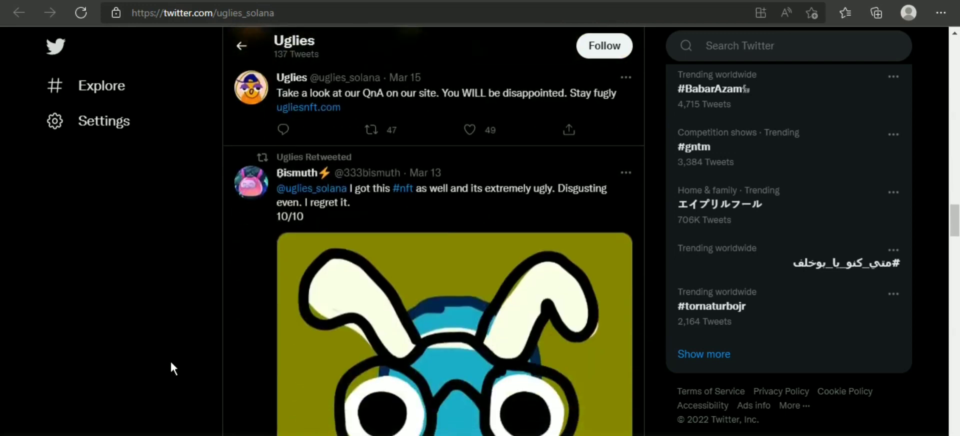
scroll(170, 368, "down", 1)
scroll(169, 369, "down", 2)
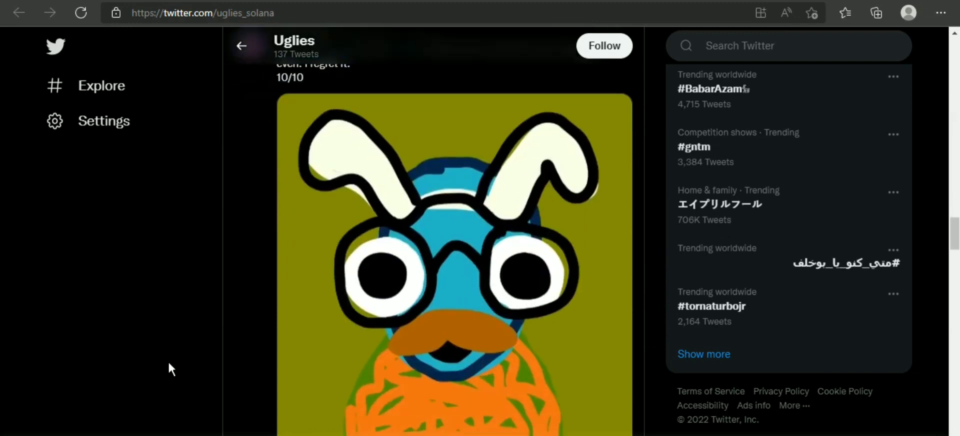
scroll(169, 364, "down", 1)
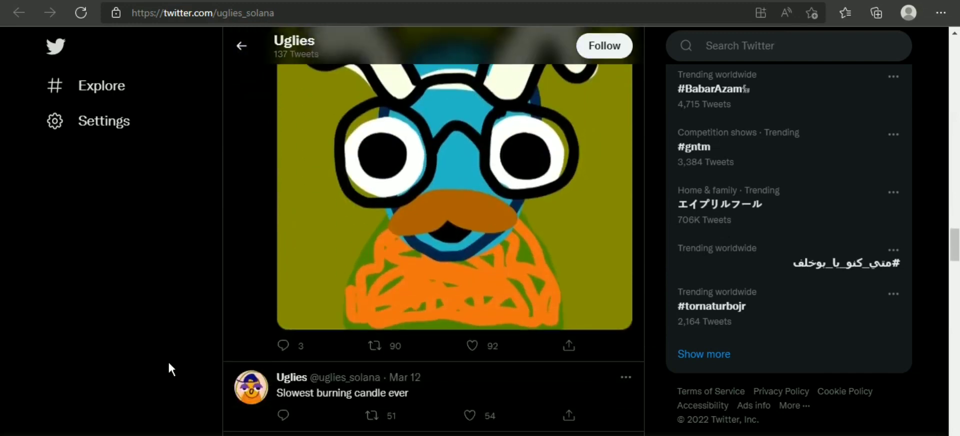
scroll(164, 365, "down", 1)
scroll(163, 368, "down", 1)
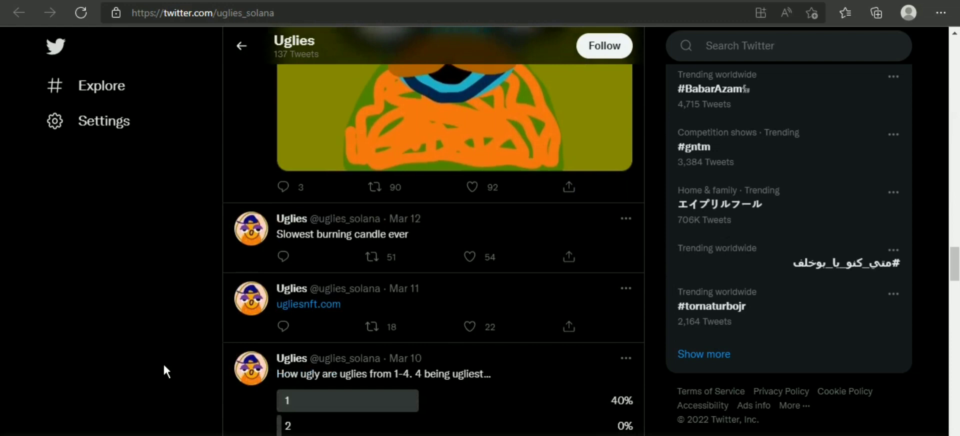
scroll(164, 365, "down", 1)
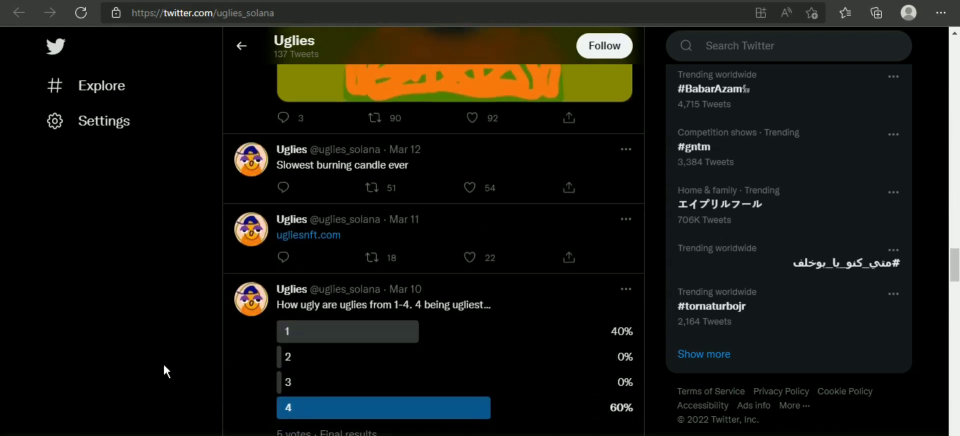
scroll(164, 371, "down", 1)
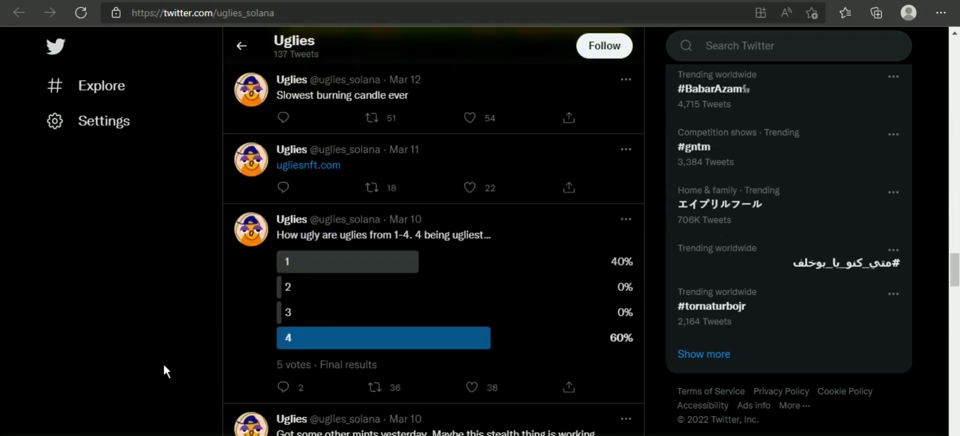
scroll(163, 361, "down", 1)
scroll(163, 361, "down", 1)
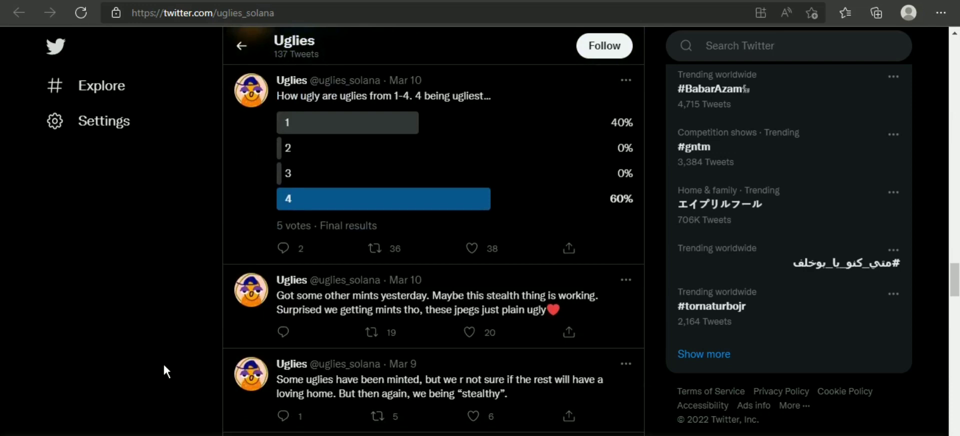
scroll(163, 370, "down", 1)
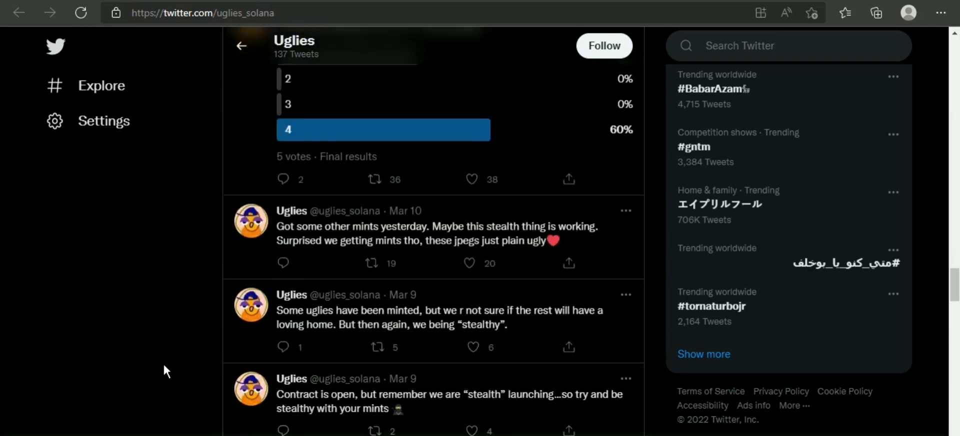
scroll(164, 366, "down", 1)
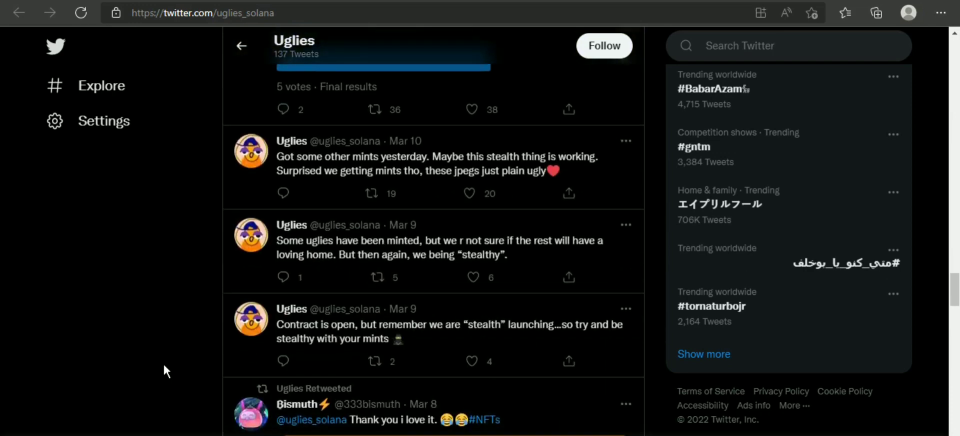
scroll(163, 361, "down", 1)
scroll(162, 364, "down", 1)
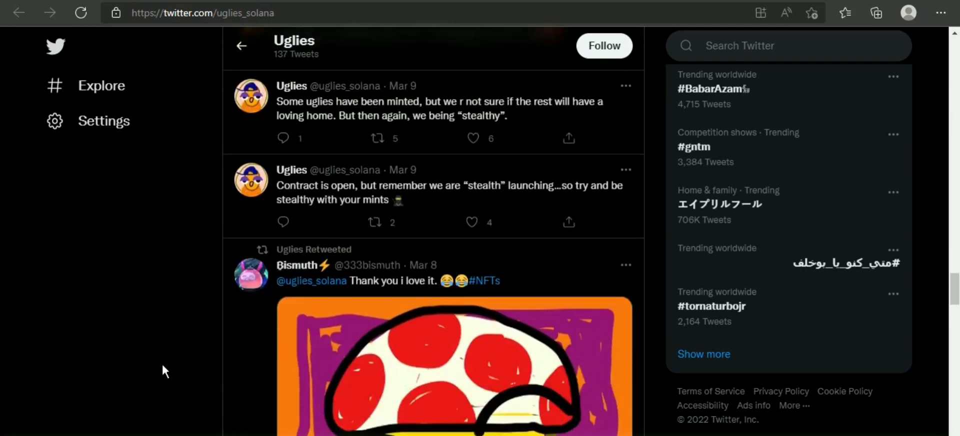
scroll(162, 364, "down", 1)
scroll(162, 364, "down", 1)
scroll(160, 365, "down", 1)
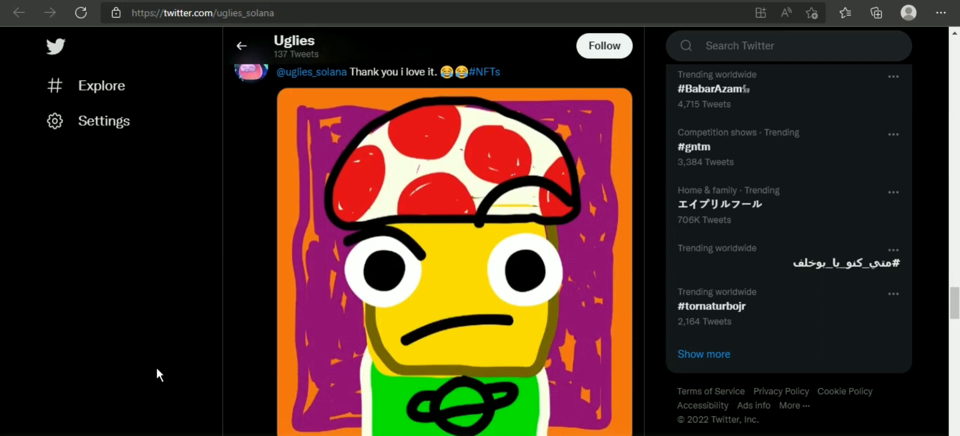
scroll(156, 373, "down", 1)
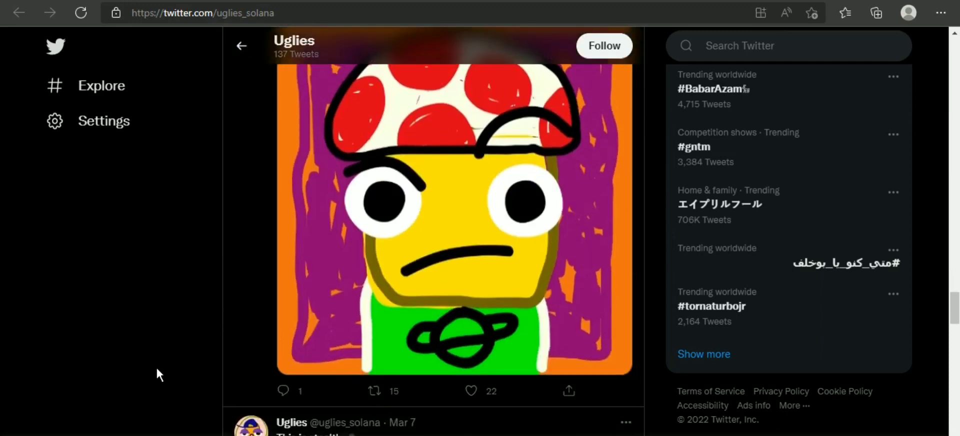
scroll(157, 368, "down", 1)
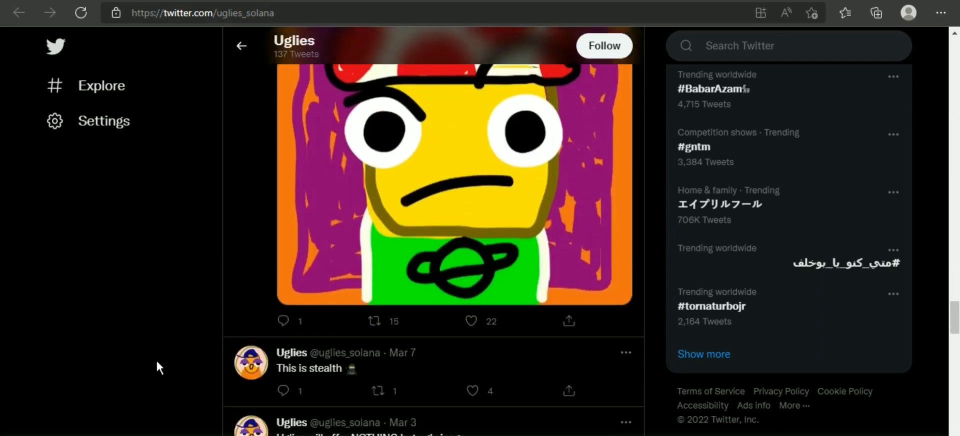
scroll(188, 356, "down", 1)
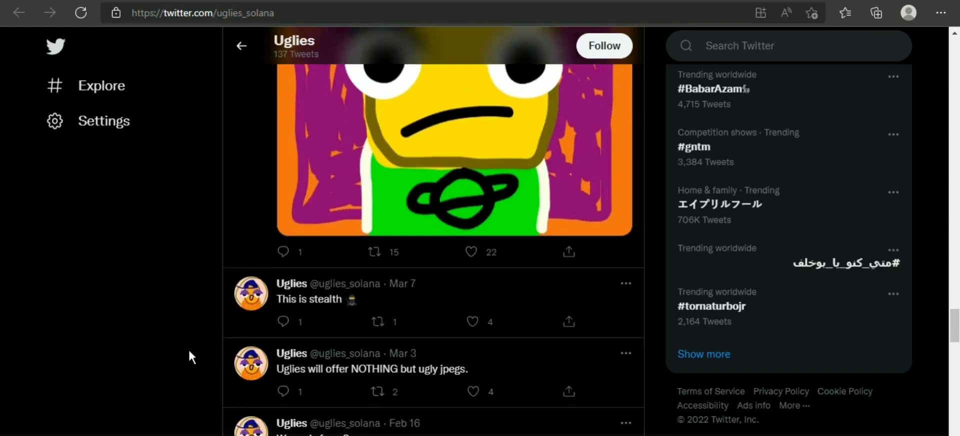
scroll(188, 347, "down", 1)
scroll(188, 347, "down", 1)
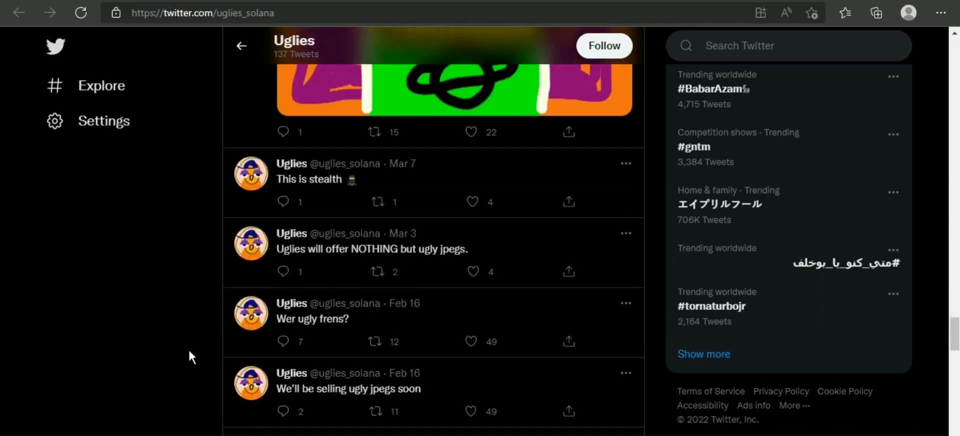
scroll(189, 350, "down", 1)
scroll(187, 356, "down", 2)
scroll(187, 356, "down", 2)
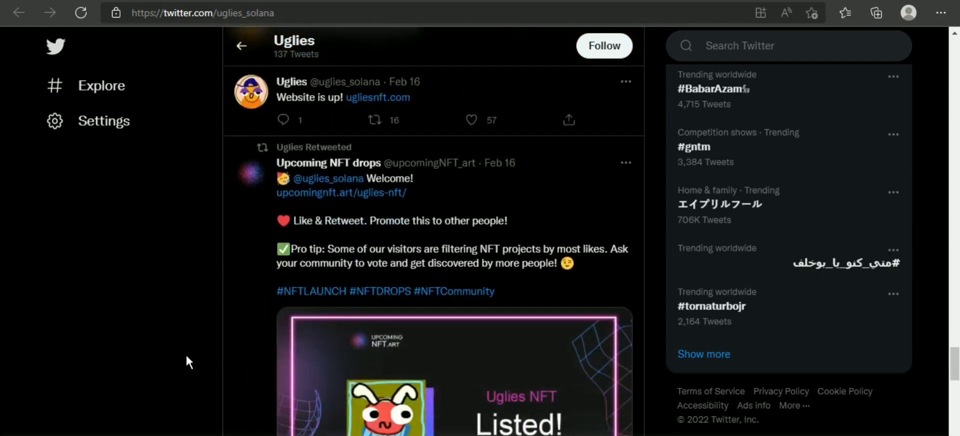
scroll(187, 356, "down", 1)
scroll(186, 356, "down", 2)
scroll(186, 356, "down", 6)
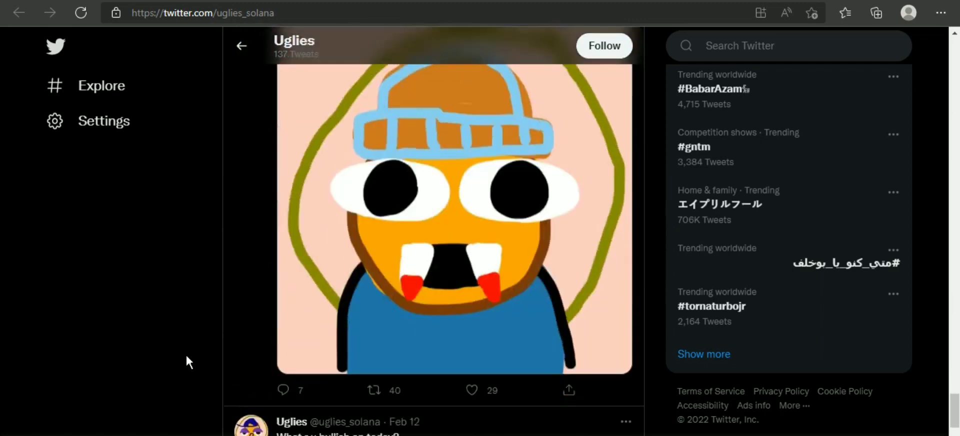
scroll(185, 362, "up", 2)
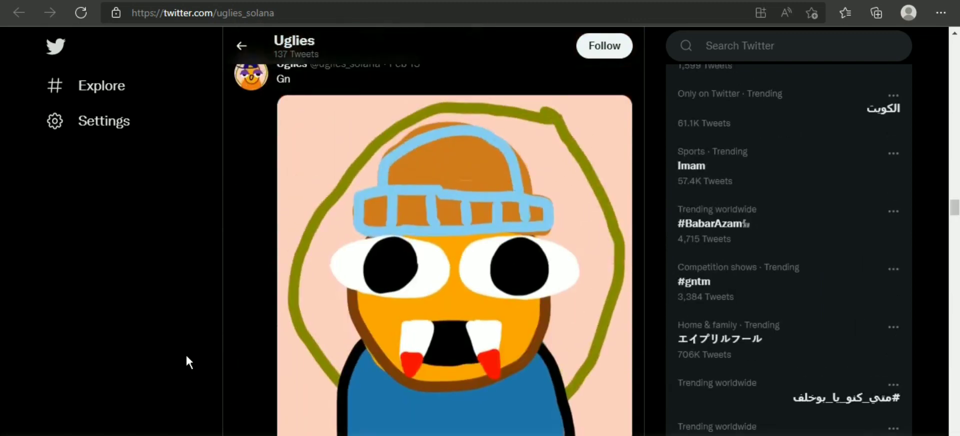
scroll(185, 362, "down", 4)
scroll(185, 362, "down", 2)
scroll(187, 362, "down", 1)
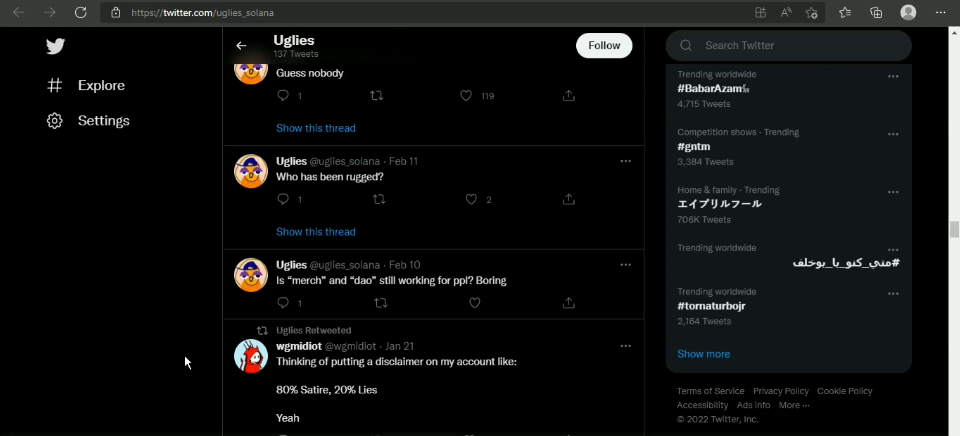
scroll(185, 356, "down", 1)
scroll(185, 356, "down", 1)
scroll(185, 356, "down", 1)
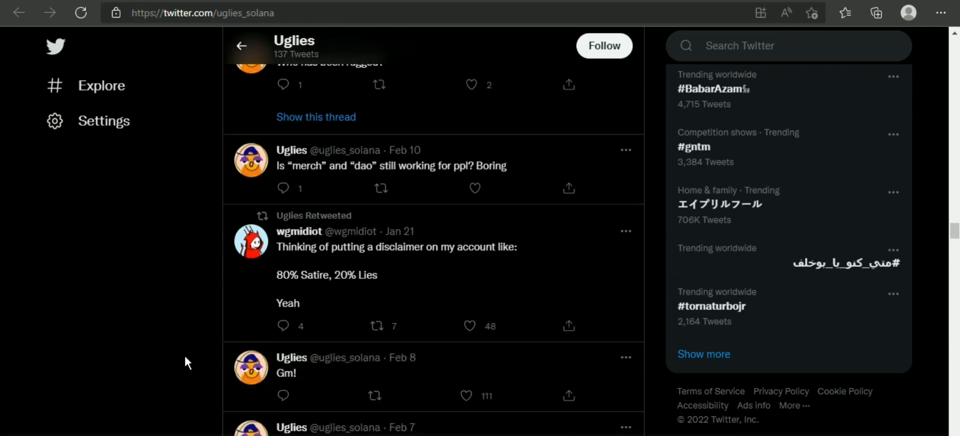
scroll(185, 354, "down", 2)
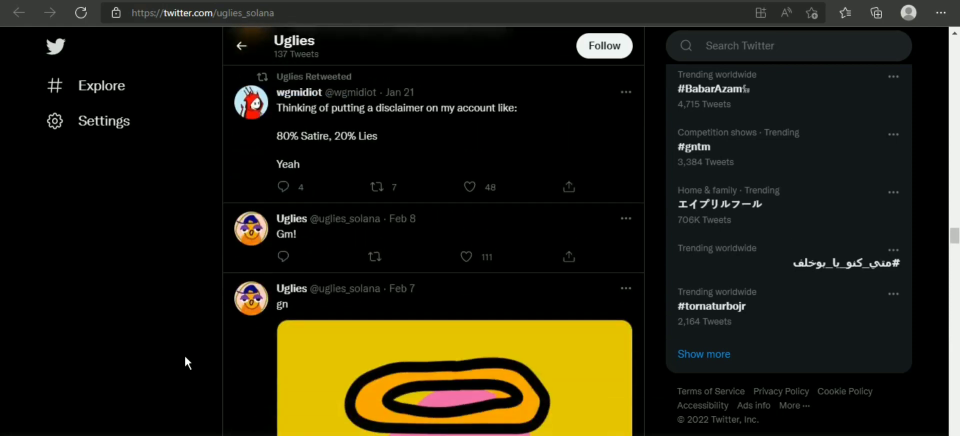
scroll(185, 357, "down", 1)
scroll(185, 356, "down", 1)
scroll(185, 354, "down", 1)
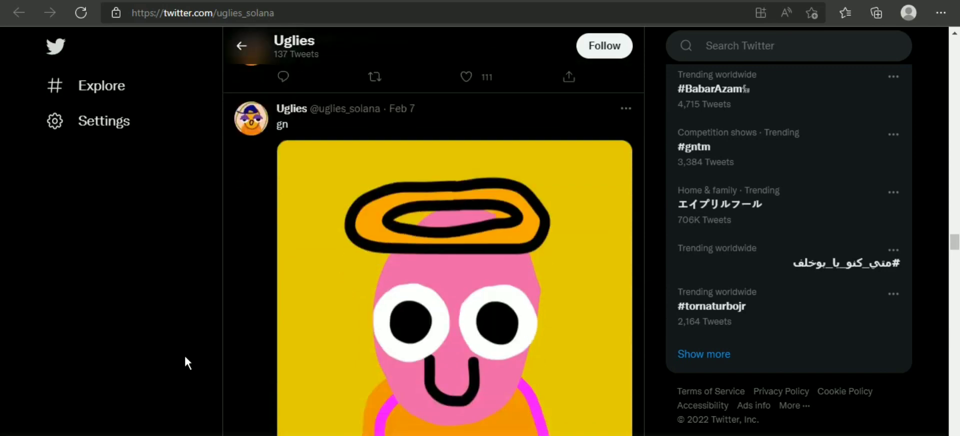
scroll(184, 354, "down", 1)
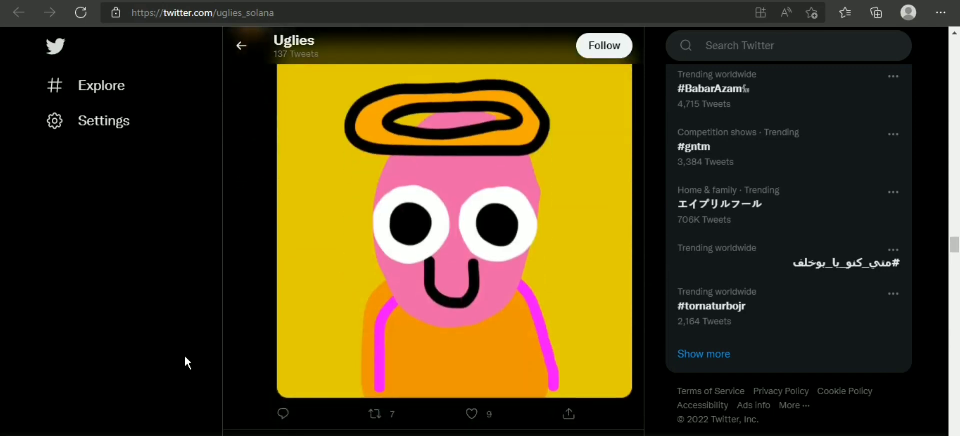
scroll(184, 355, "down", 2)
scroll(184, 355, "down", 1)
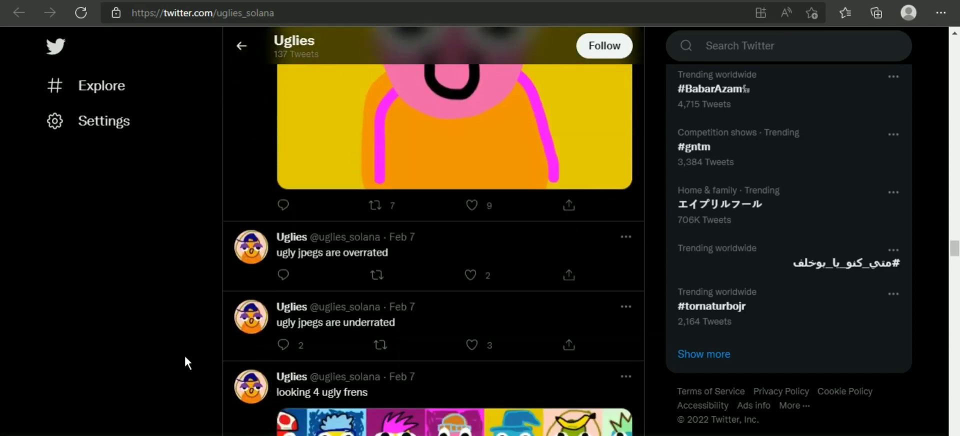
scroll(185, 355, "down", 1)
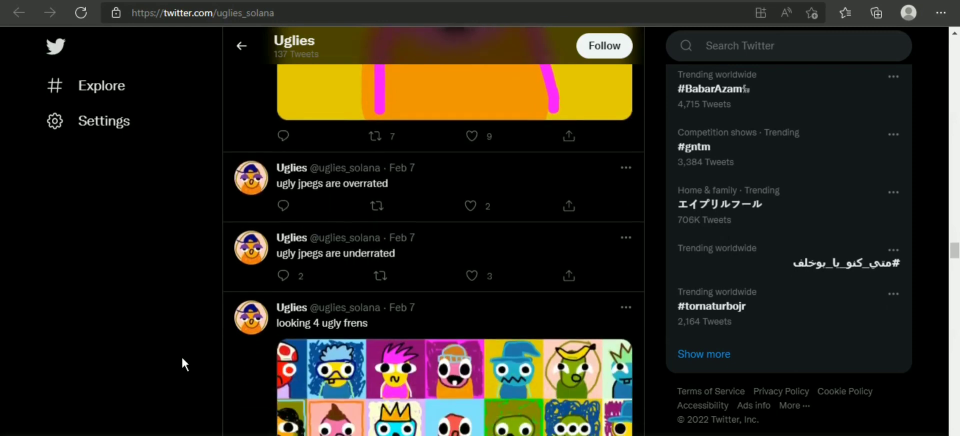
scroll(181, 354, "down", 1)
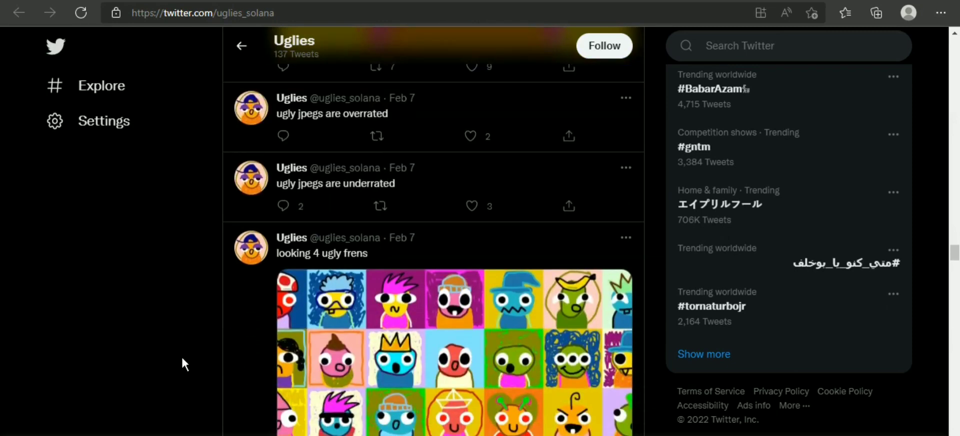
scroll(181, 355, "down", 1)
scroll(181, 354, "down", 1)
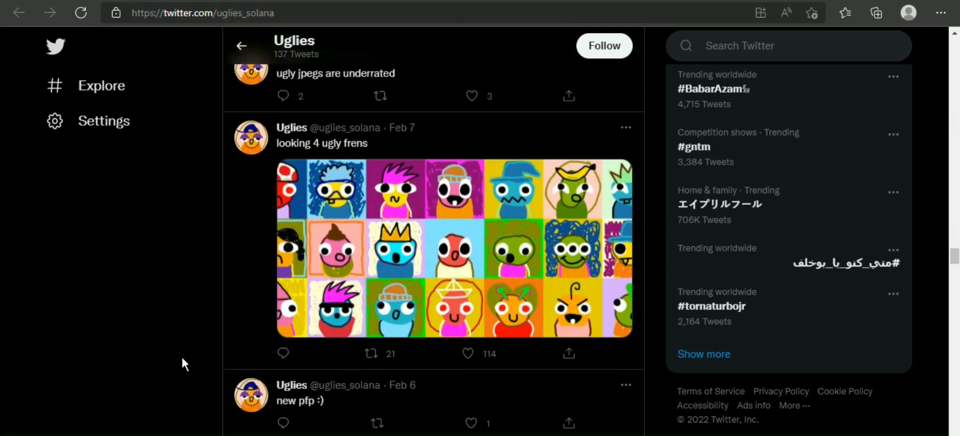
scroll(181, 355, "down", 1)
scroll(181, 354, "down", 1)
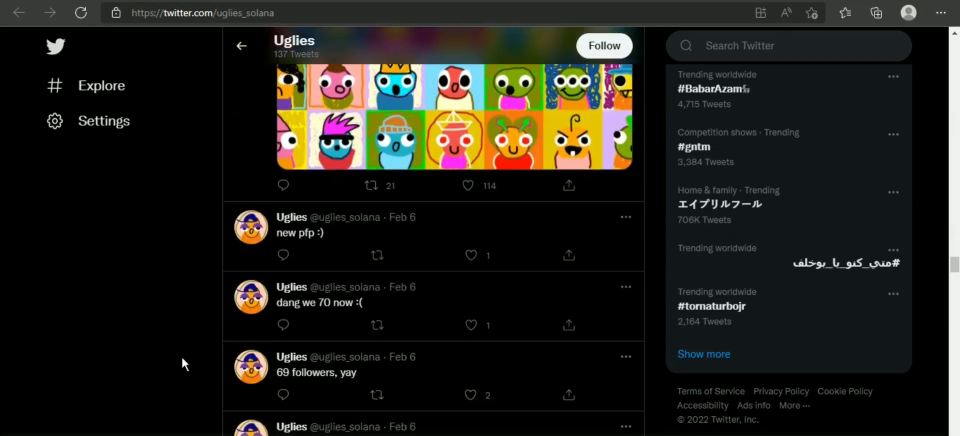
scroll(181, 355, "down", 1)
scroll(182, 357, "down", 1)
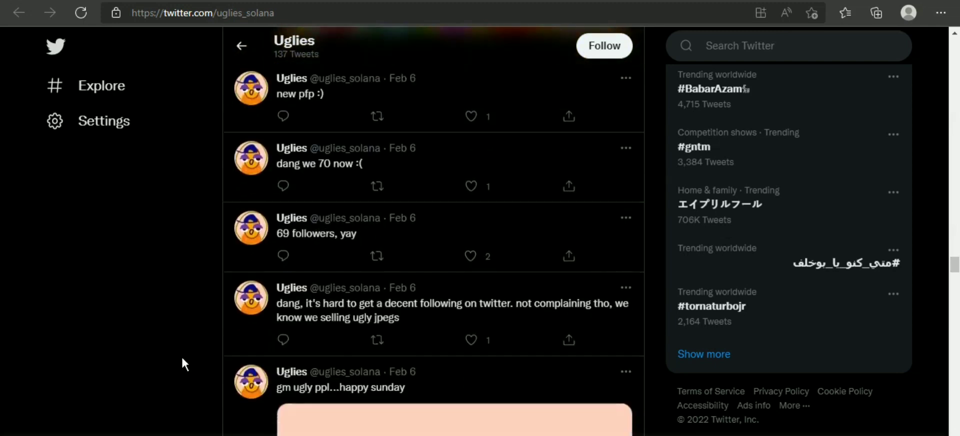
scroll(181, 364, "down", 1)
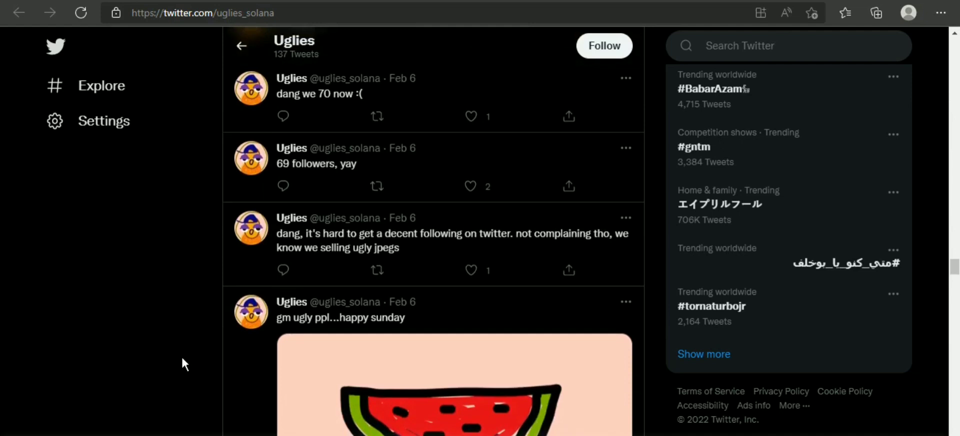
scroll(182, 358, "down", 1)
scroll(182, 364, "down", 1)
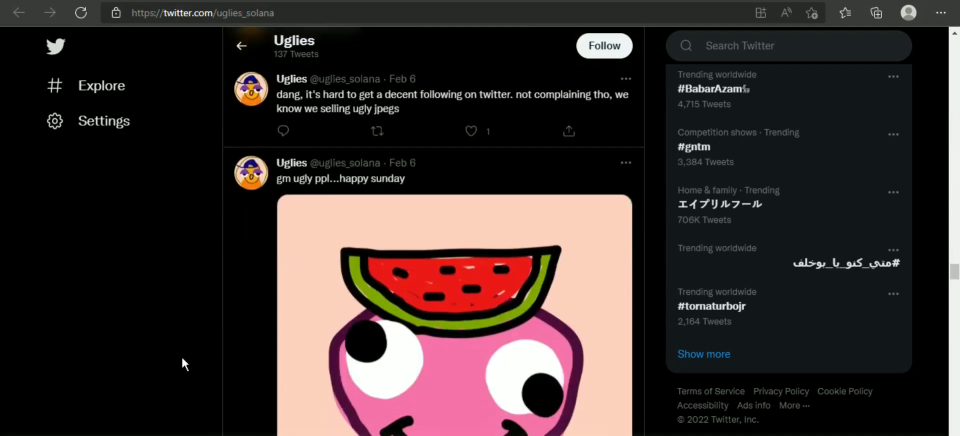
scroll(182, 364, "down", 1)
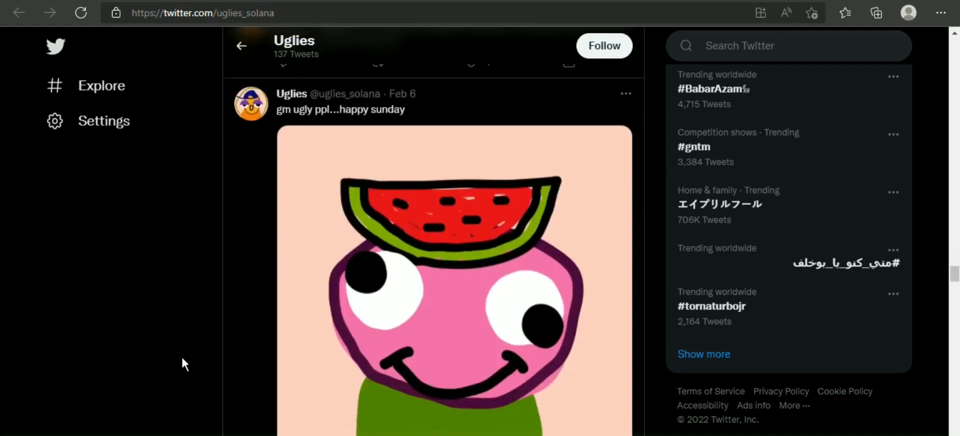
scroll(182, 364, "down", 1)
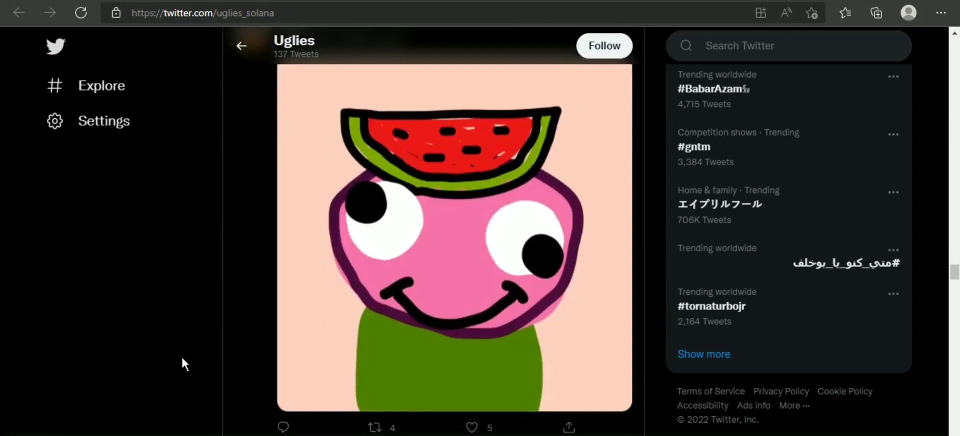
scroll(182, 364, "down", 1)
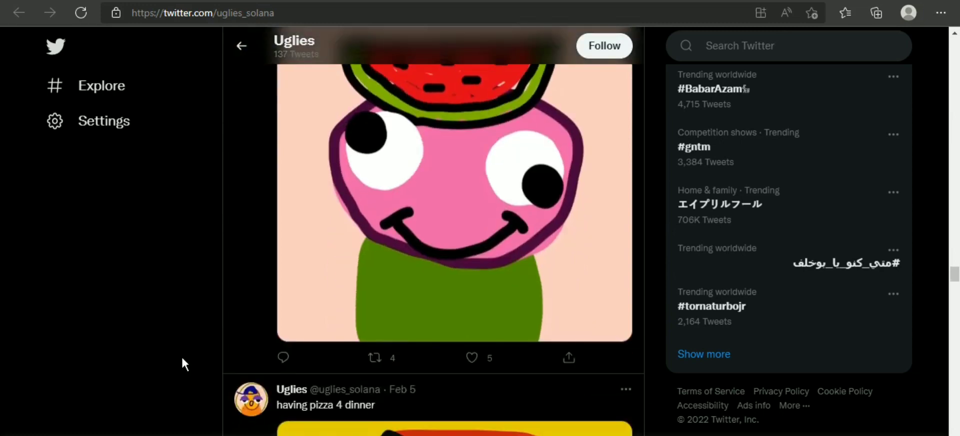
scroll(182, 364, "down", 2)
scroll(182, 364, "down", 2)
scroll(182, 364, "down", 1)
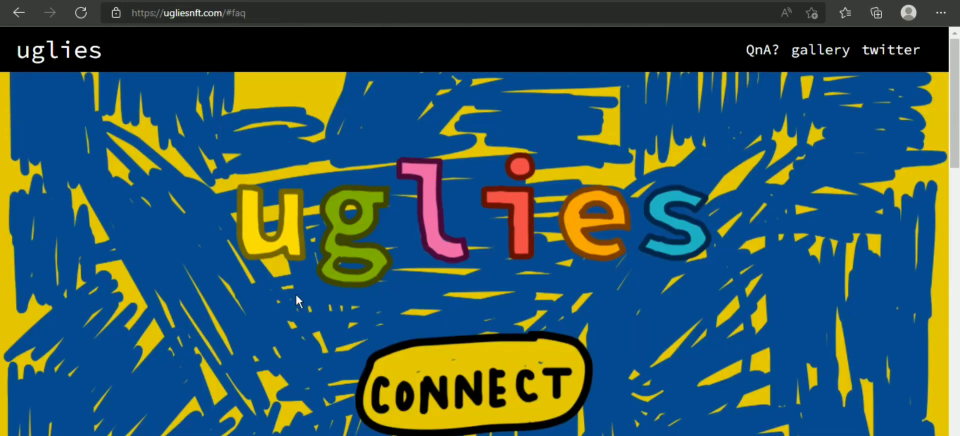
scroll(296, 317, "down", 1)
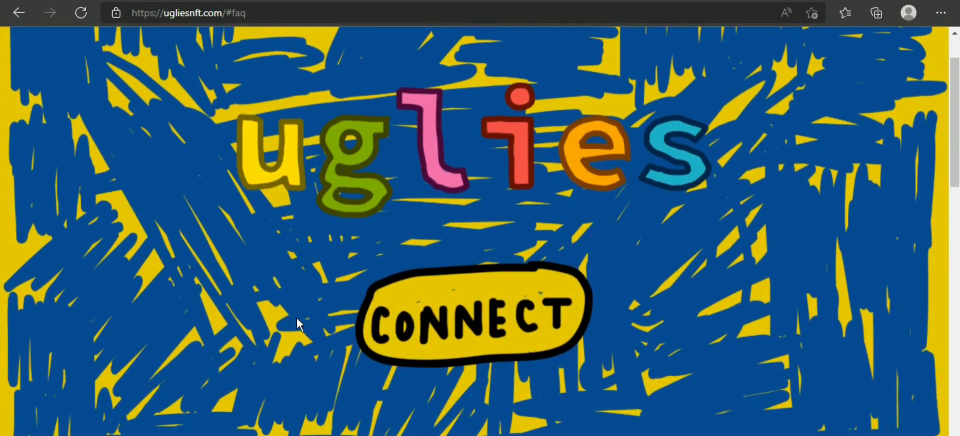
scroll(296, 324, "down", 1)
scroll(292, 318, "down", 1)
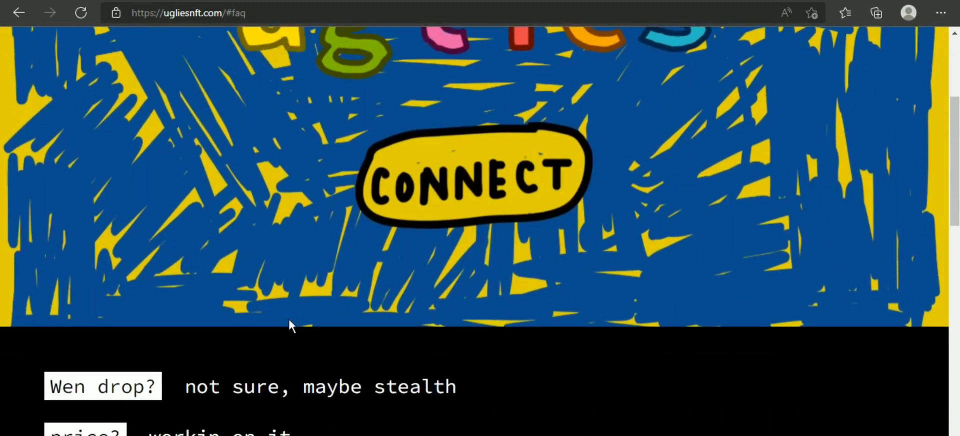
scroll(289, 322, "down", 1)
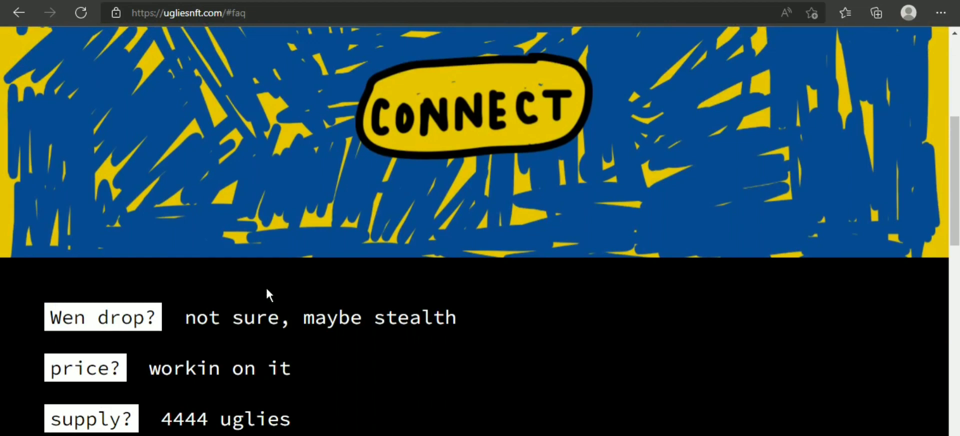
scroll(266, 287, "down", 1)
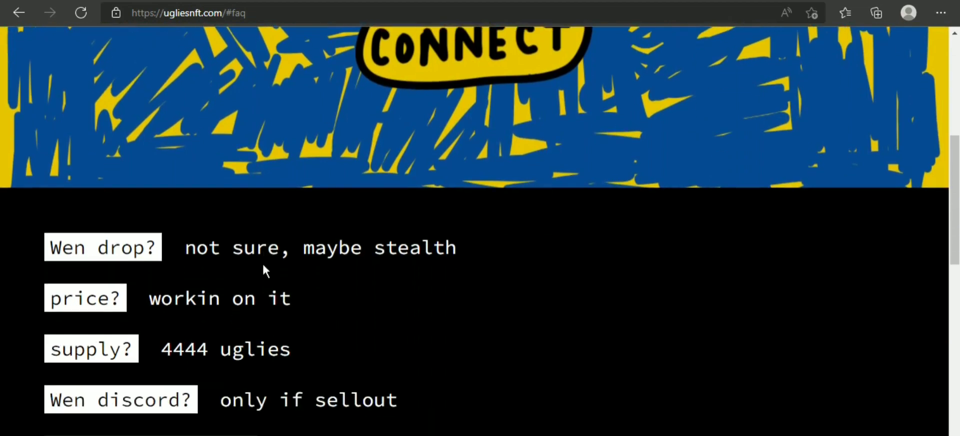
scroll(262, 268, "down", 1)
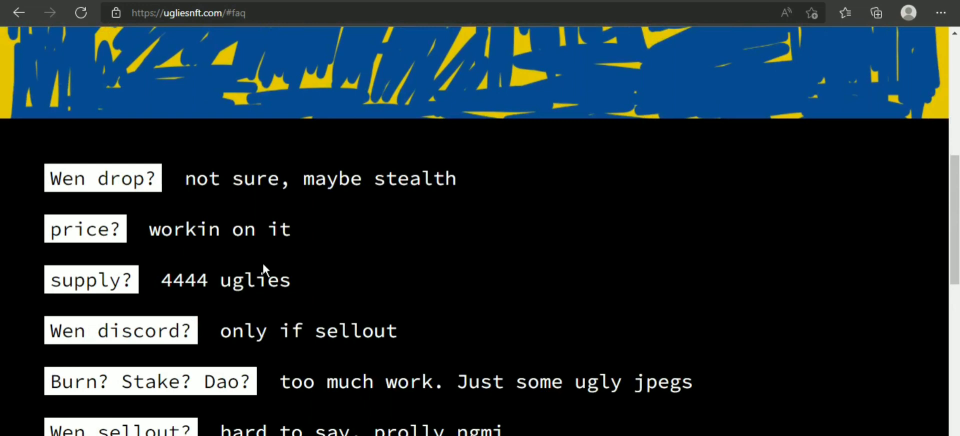
scroll(262, 268, "down", 1)
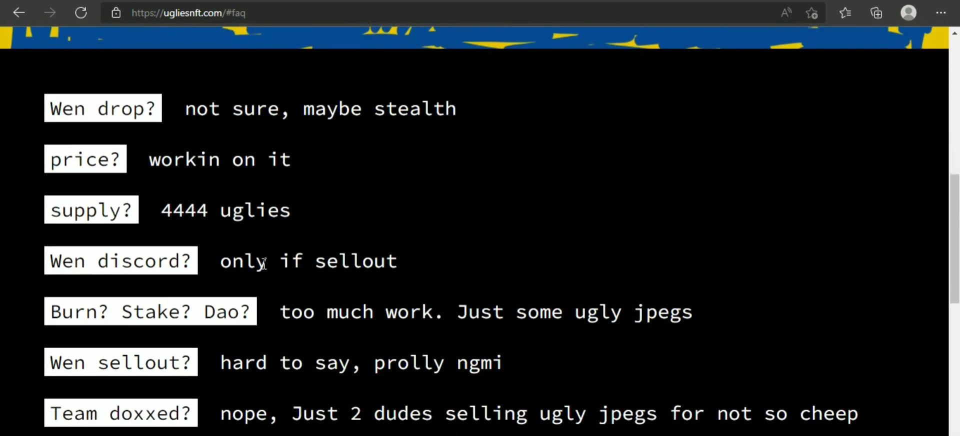
scroll(263, 263, "down", 1)
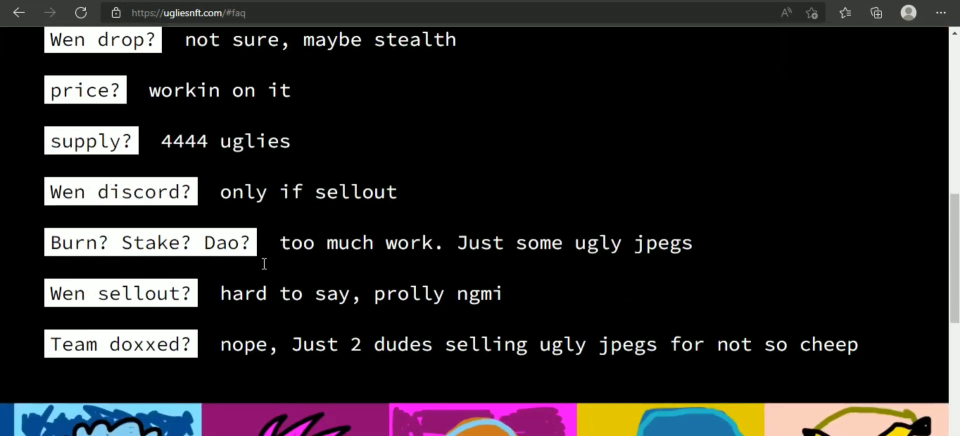
scroll(263, 270, "down", 1)
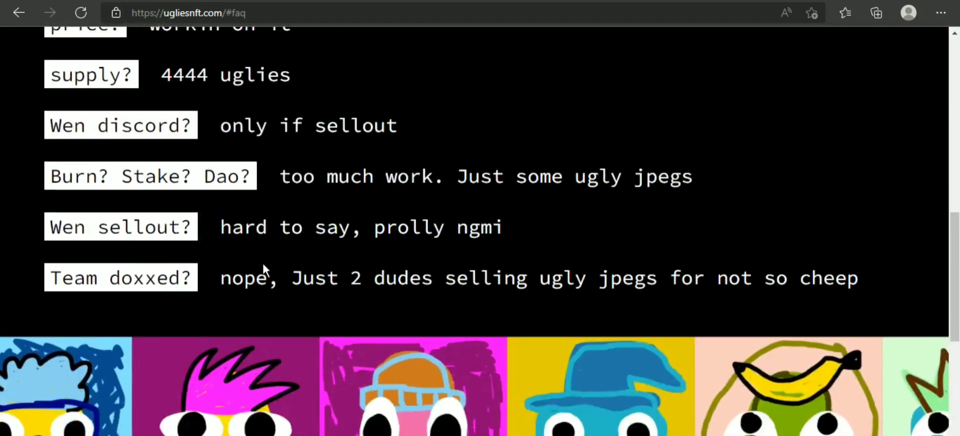
scroll(263, 263, "down", 1)
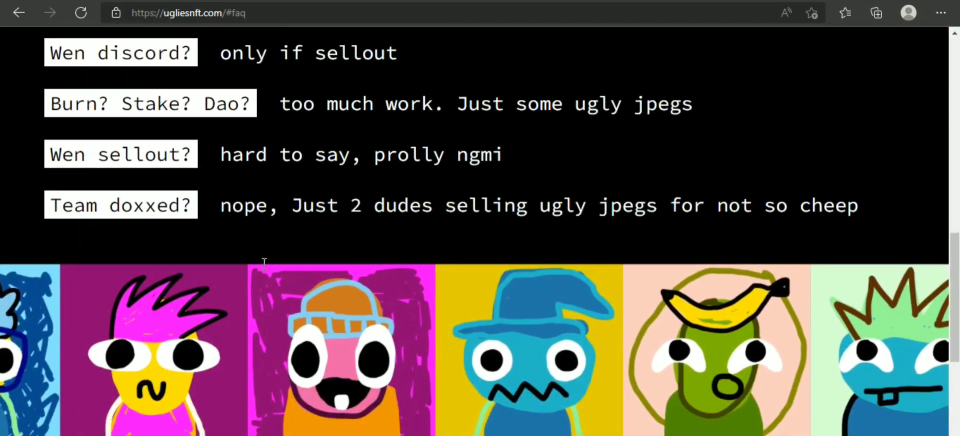
scroll(262, 266, "down", 1)
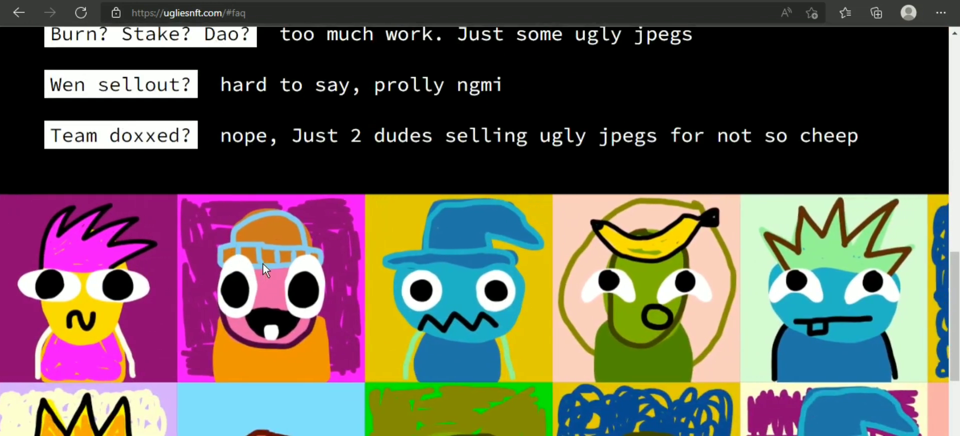
scroll(263, 266, "down", 1)
scroll(262, 266, "down", 1)
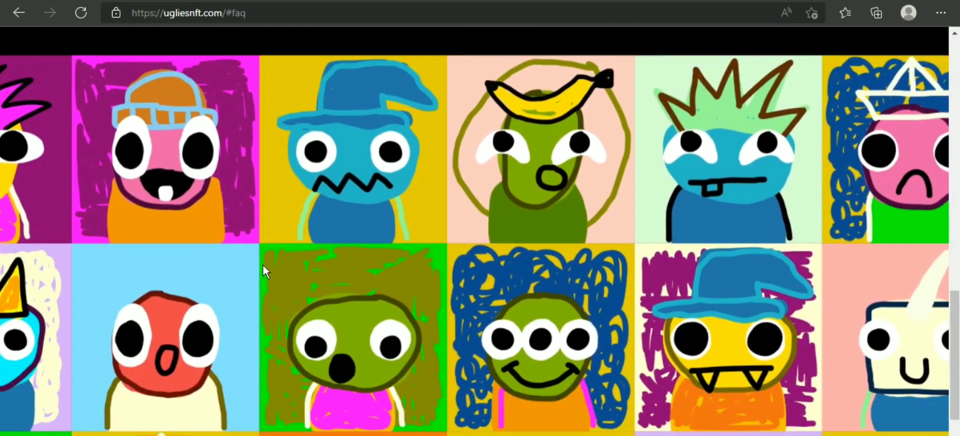
scroll(263, 266, "down", 1)
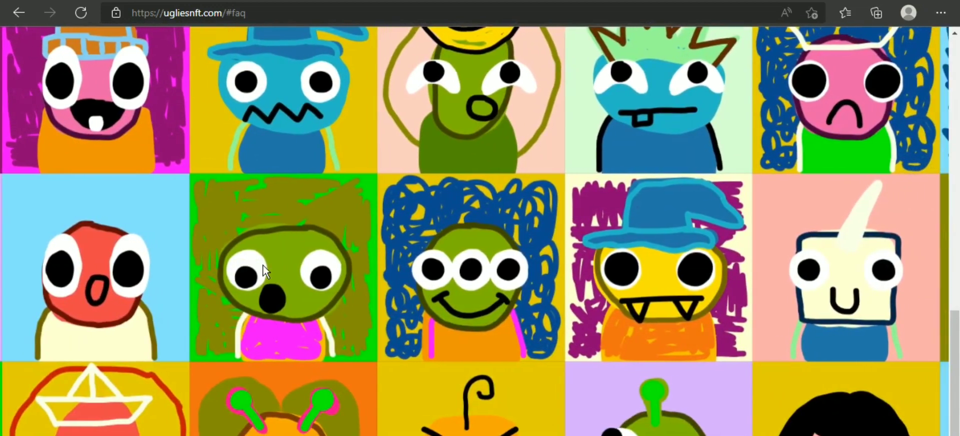
scroll(263, 266, "down", 1)
scroll(263, 270, "down", 1)
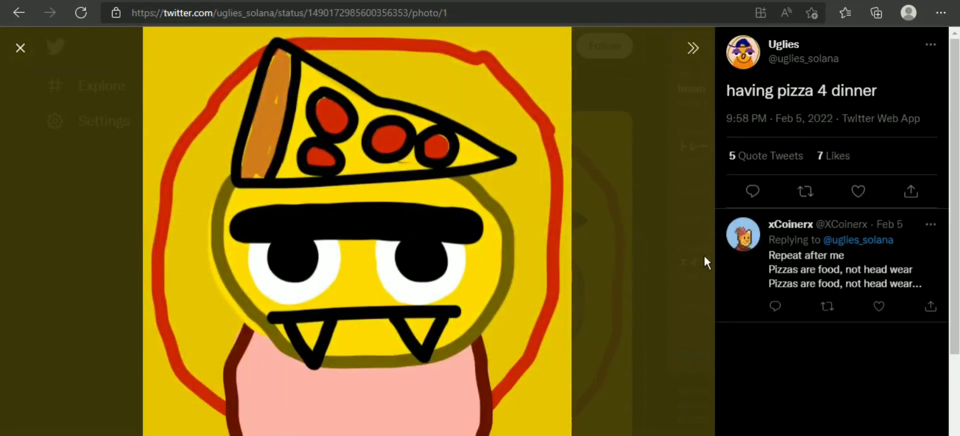
Close the full-size 'having pizza 4 dinner' artwork to return to the Uglies timeline
left_click(27, 53)
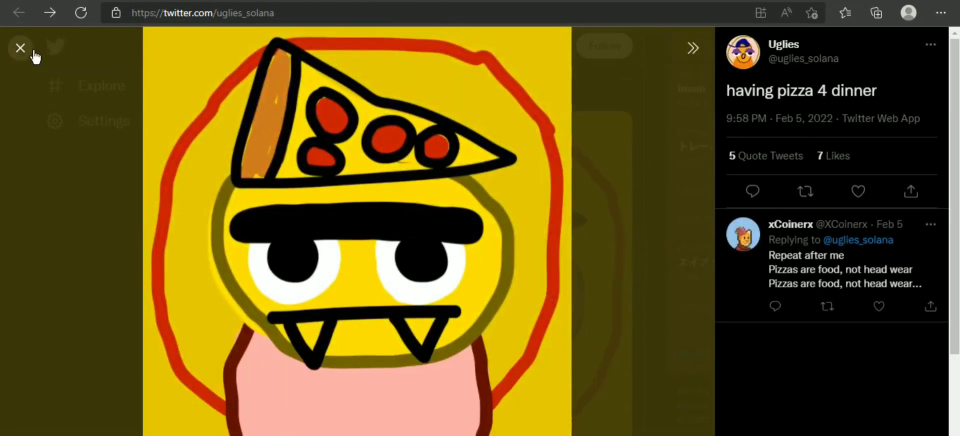
scroll(295, 346, "down", 1)
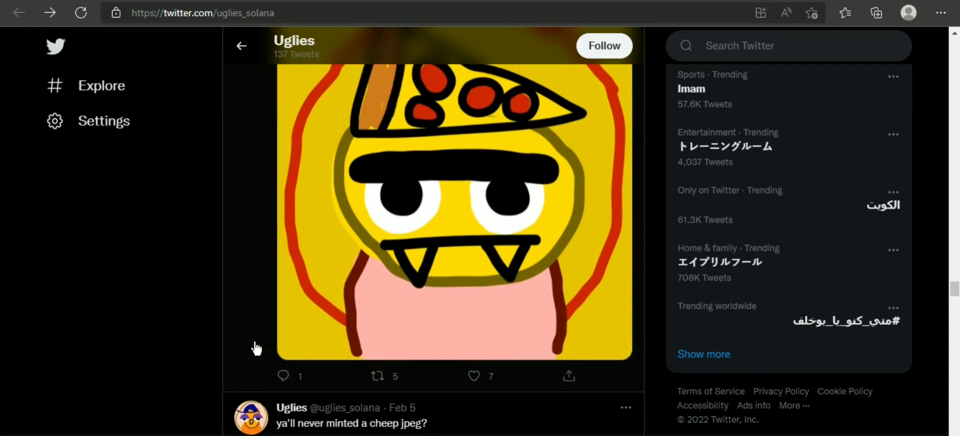
scroll(259, 345, "down", 1)
scroll(245, 345, "down", 4)
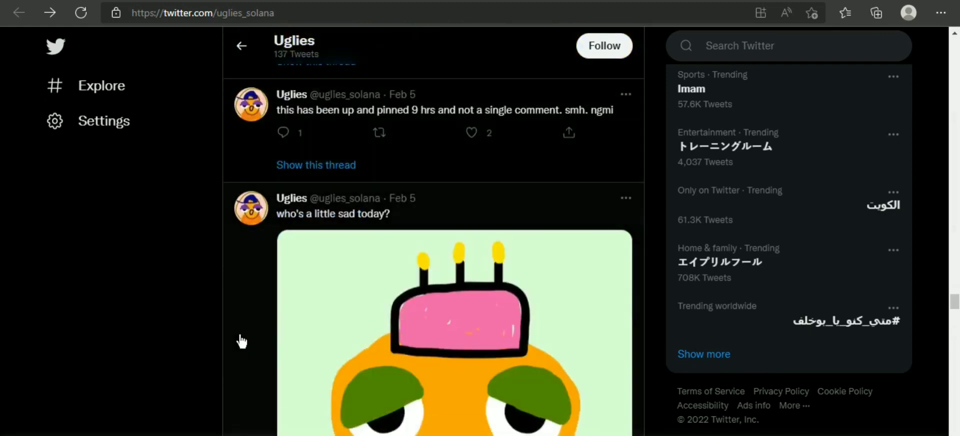
scroll(242, 343, "down", 1)
scroll(242, 342, "down", 1)
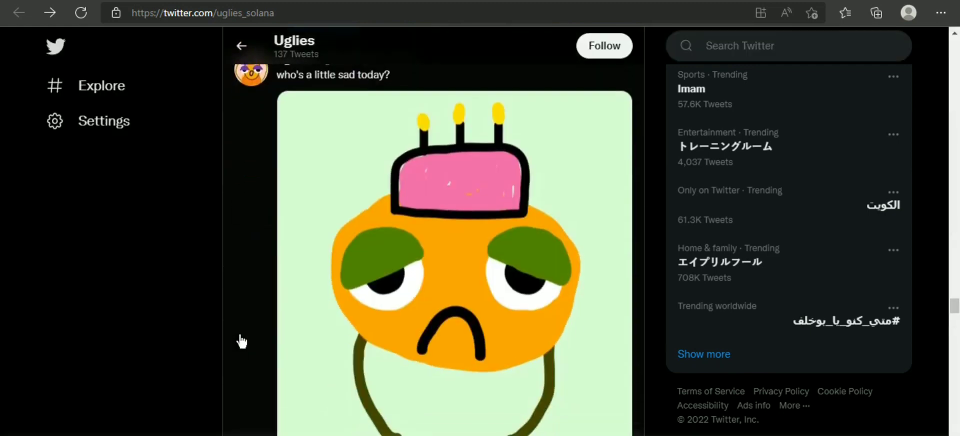
scroll(242, 342, "down", 1)
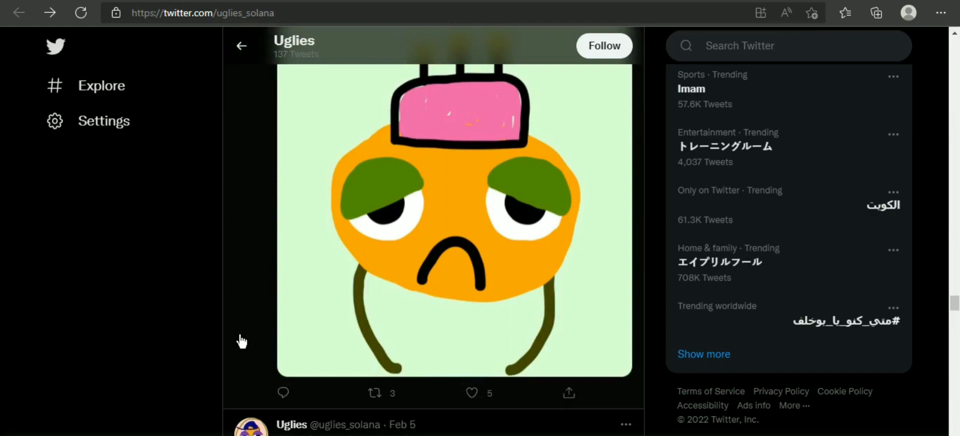